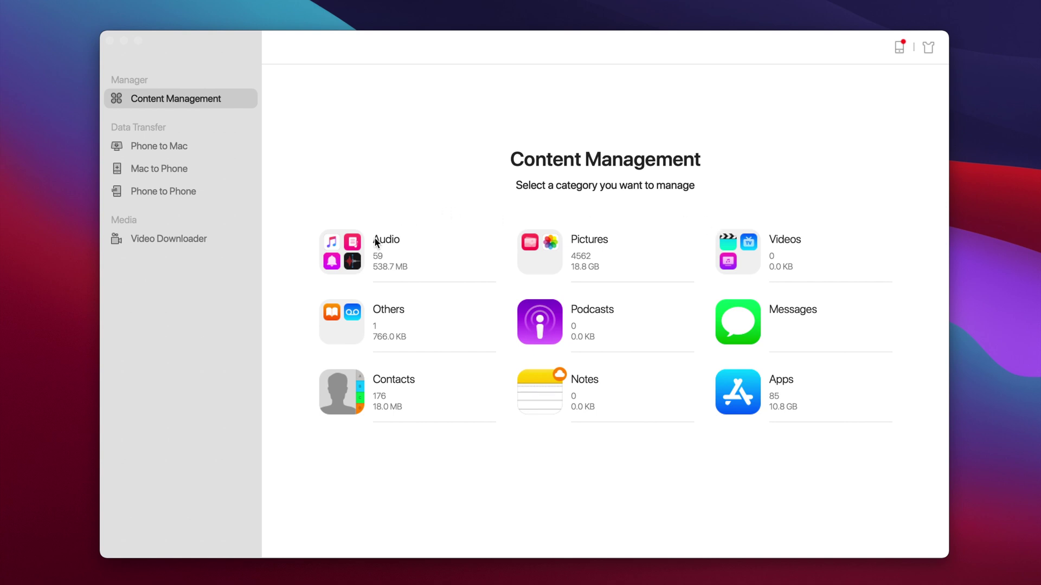
# Browse the phone's Music list, selecting then deselecting Venom and Us, and add nothing
pyautogui.click(340, 250)
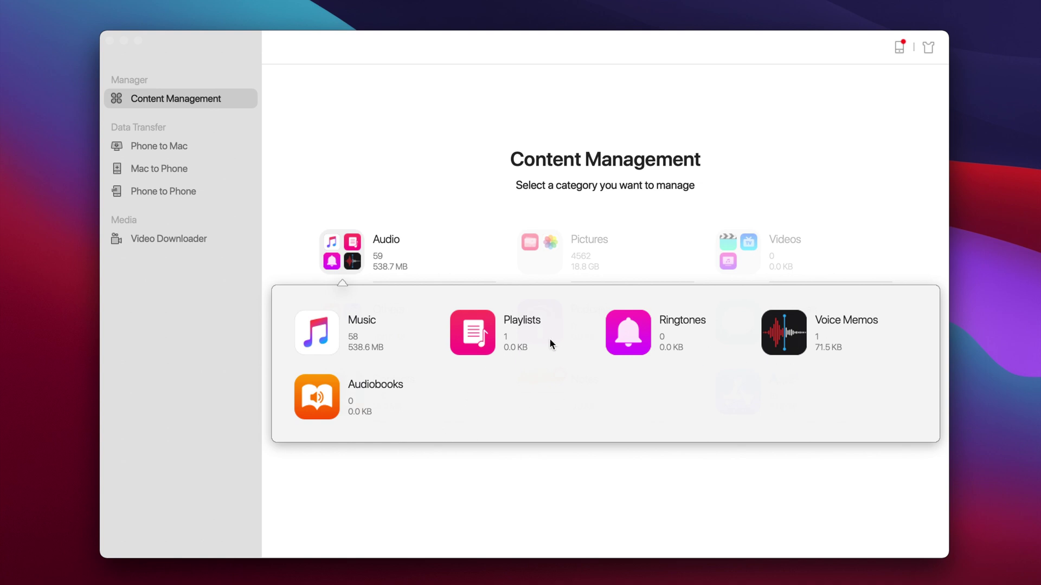
pyautogui.click(317, 336)
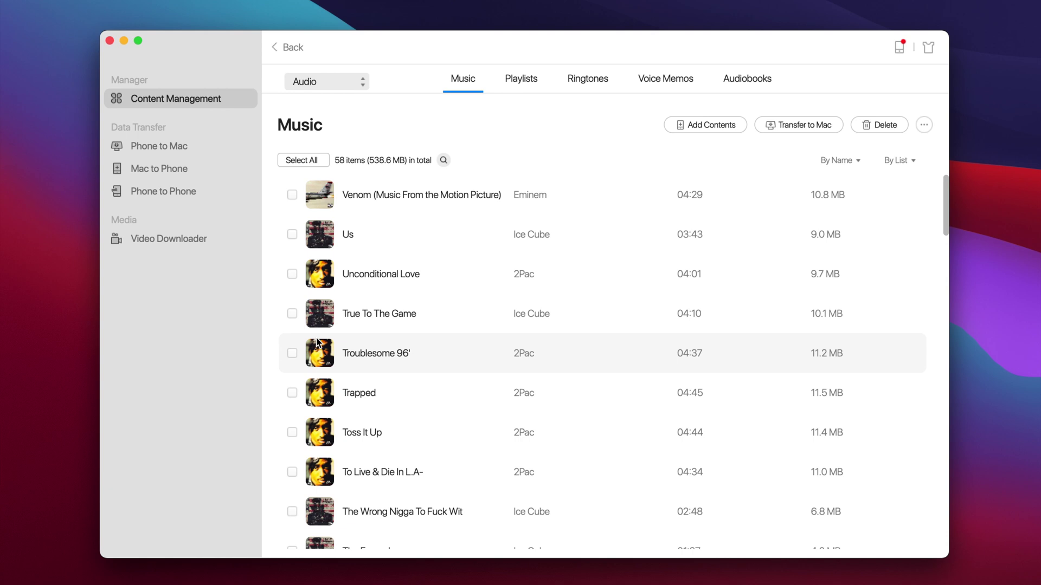
pyautogui.click(291, 196)
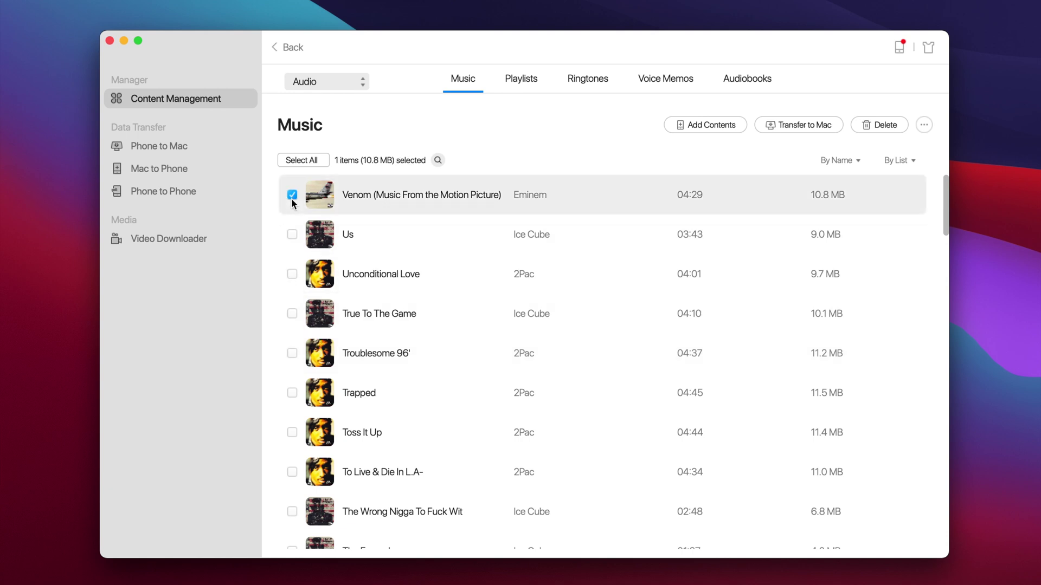
pyautogui.click(292, 234)
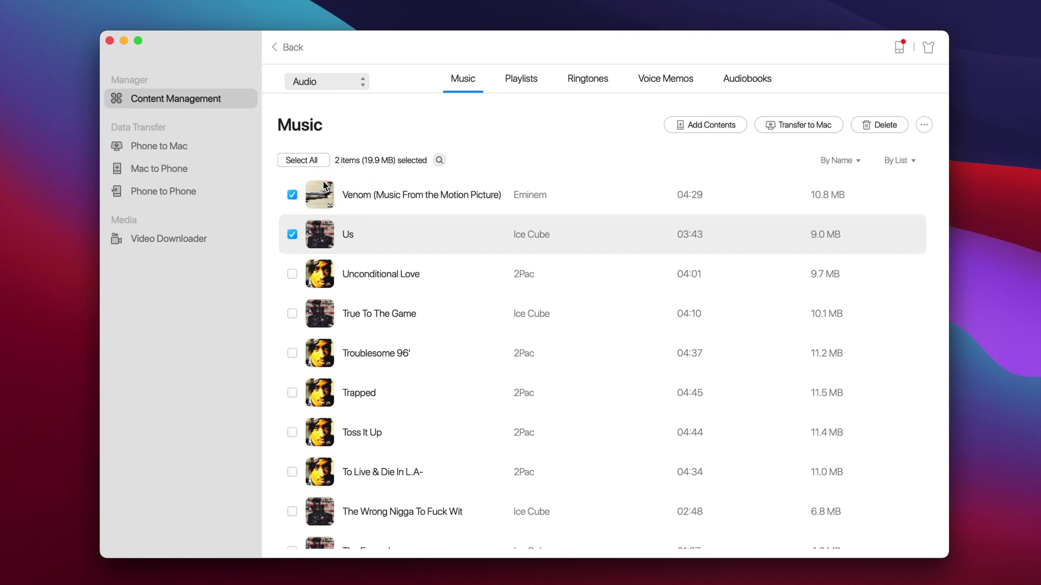
pyautogui.click(292, 195)
pyautogui.click(290, 234)
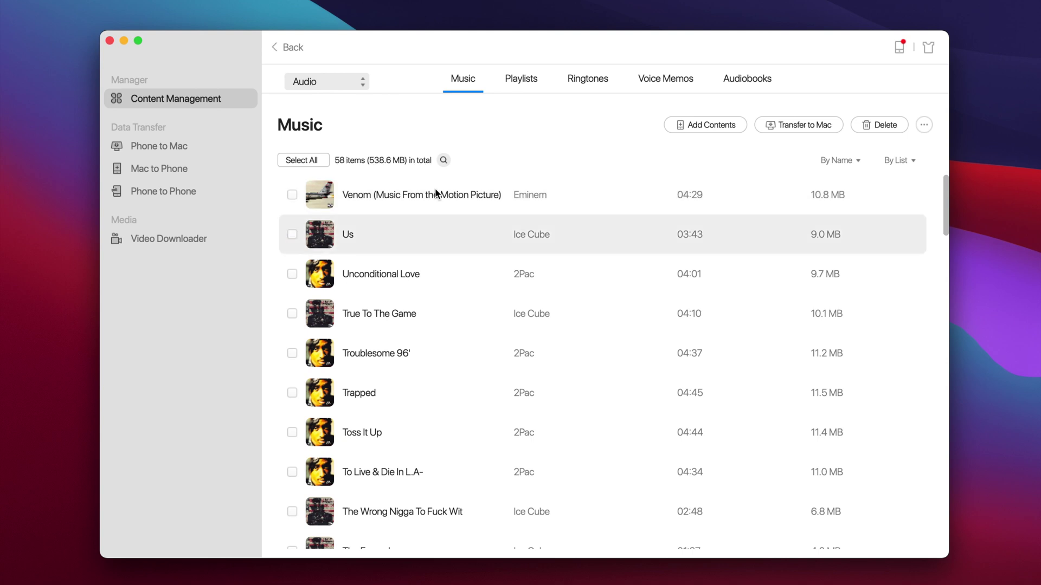
pyautogui.click(720, 124)
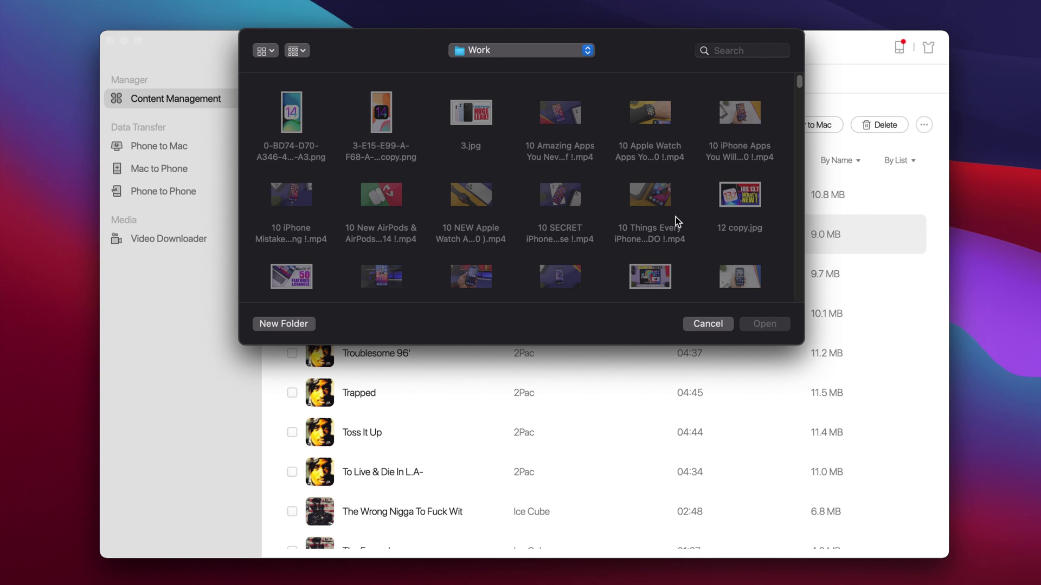
pyautogui.click(707, 324)
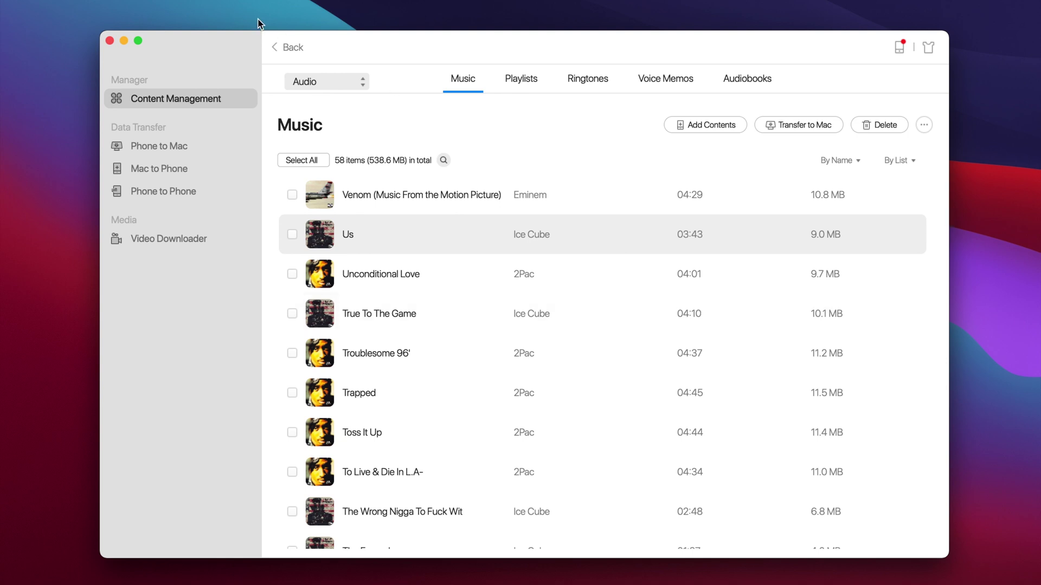
pyautogui.click(293, 49)
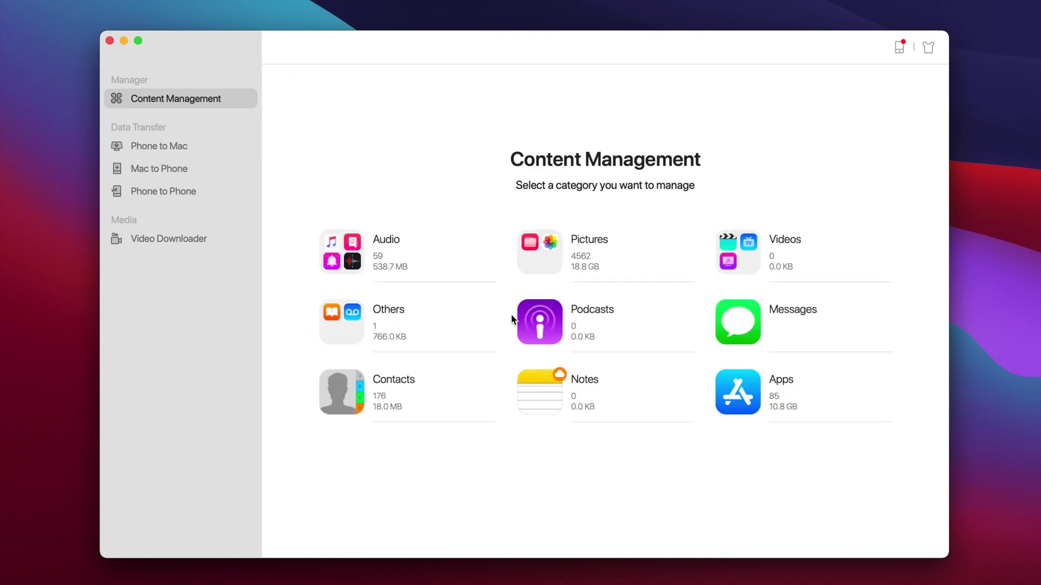
# Import 3.jpg and the screenshot copy png from the Mac into the iPhone's Photos
pyautogui.click(534, 258)
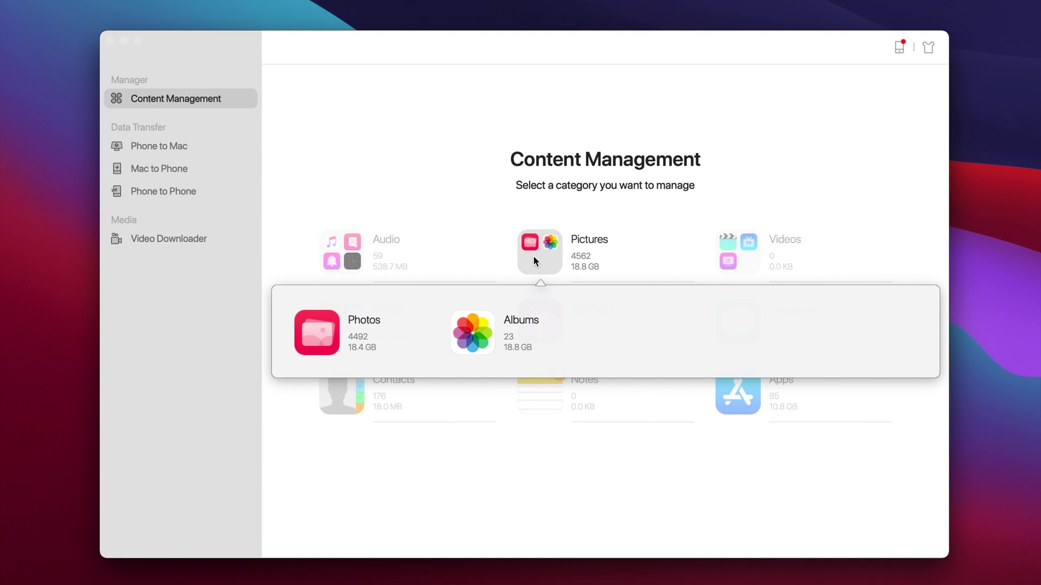
pyautogui.click(332, 331)
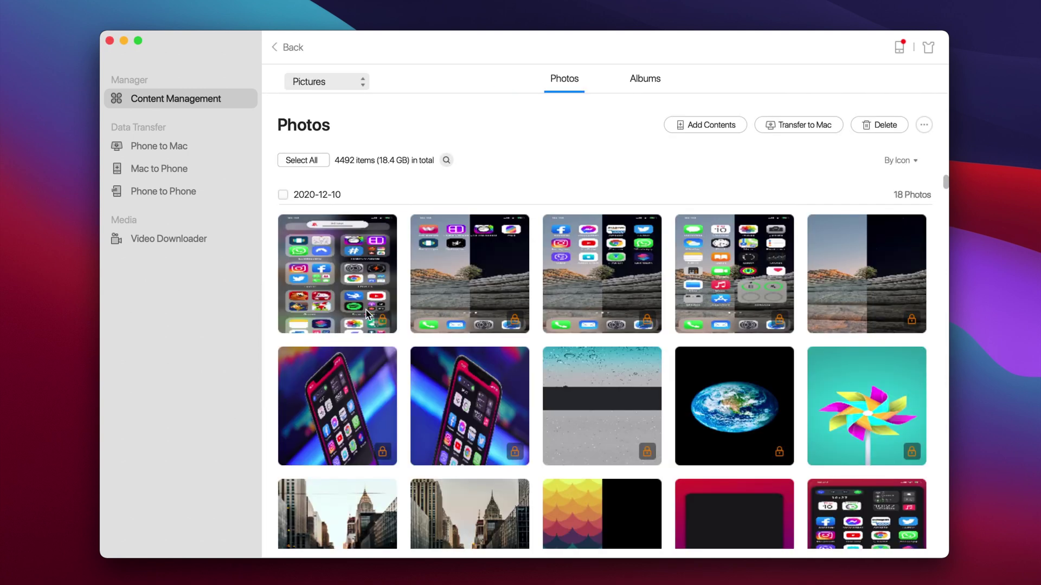
pyautogui.moveTo(429, 294)
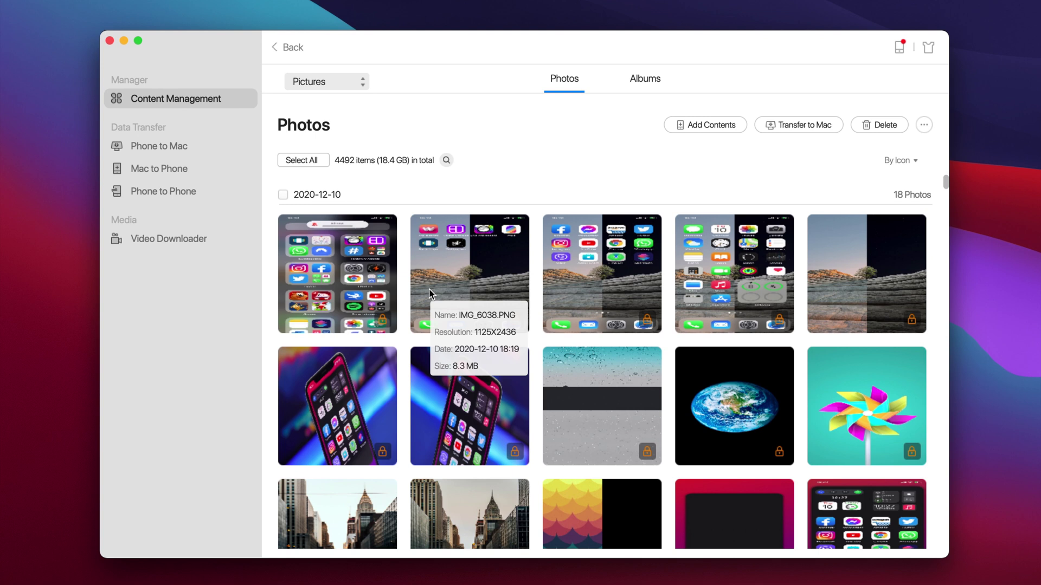
pyautogui.click(701, 127)
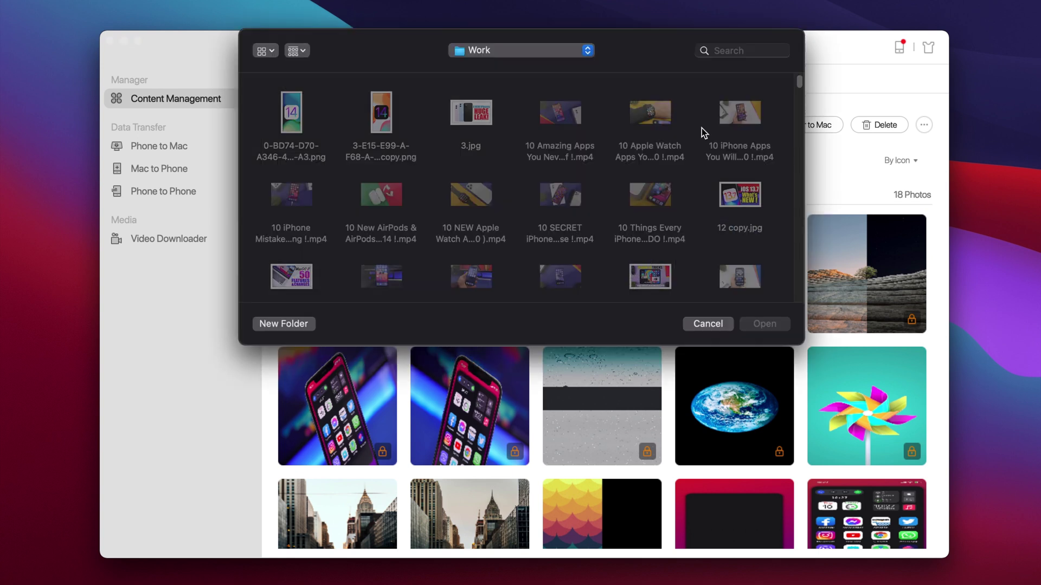
pyautogui.click(487, 120)
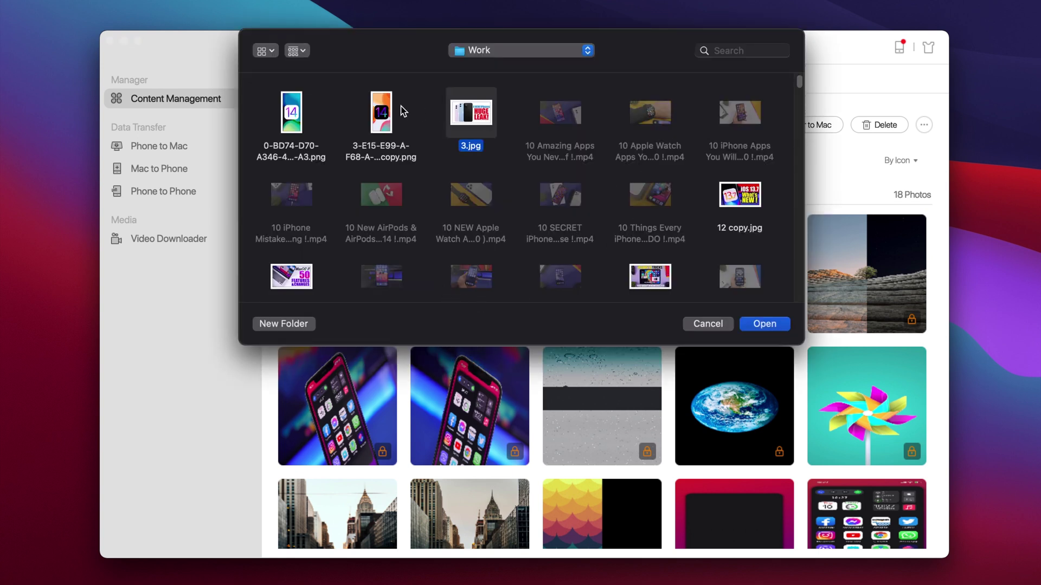
pyautogui.keyDown('super'); pyautogui.click(378, 112); pyautogui.keyUp('super')
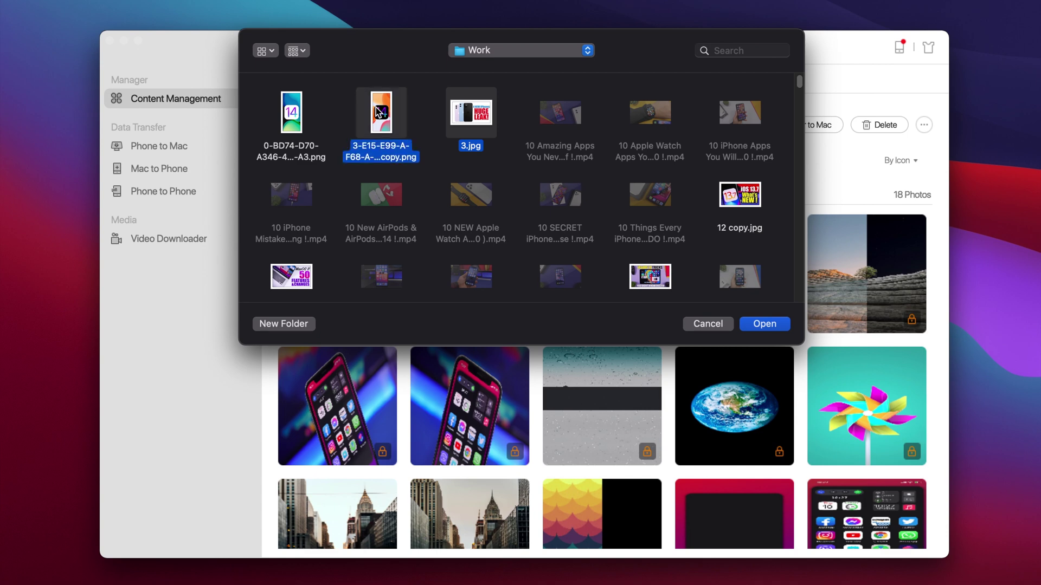
pyautogui.click(760, 323)
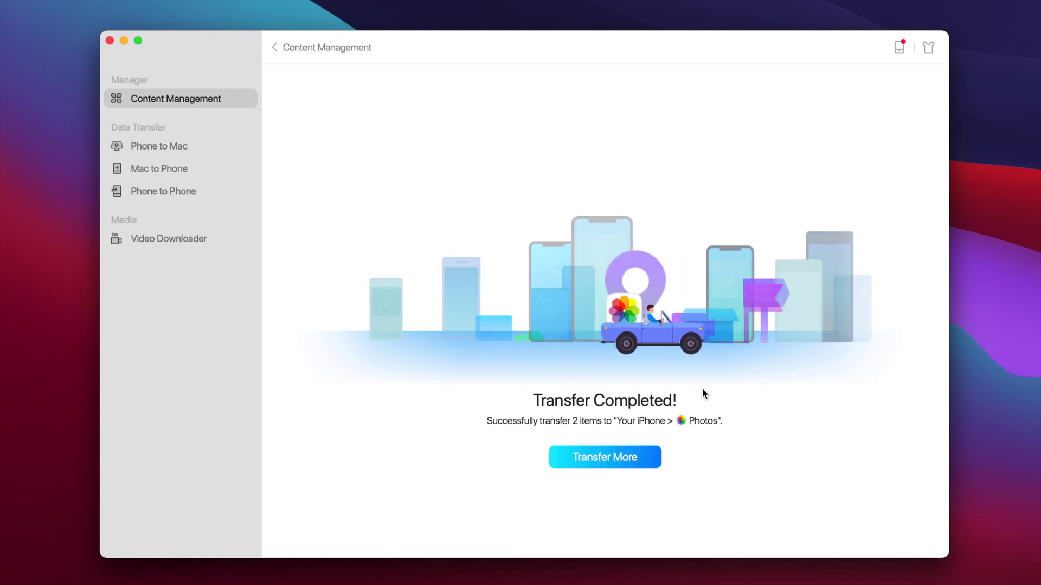
pyautogui.click(275, 48)
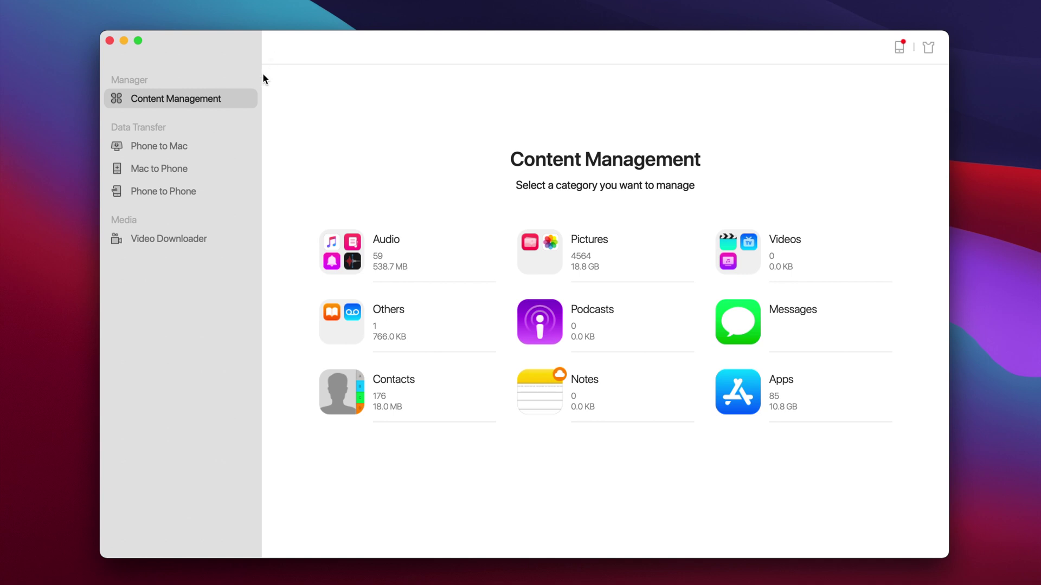
# Run a Phone to Mac backup of only the Books category, leaving Contacts unticked
pyautogui.click(175, 145)
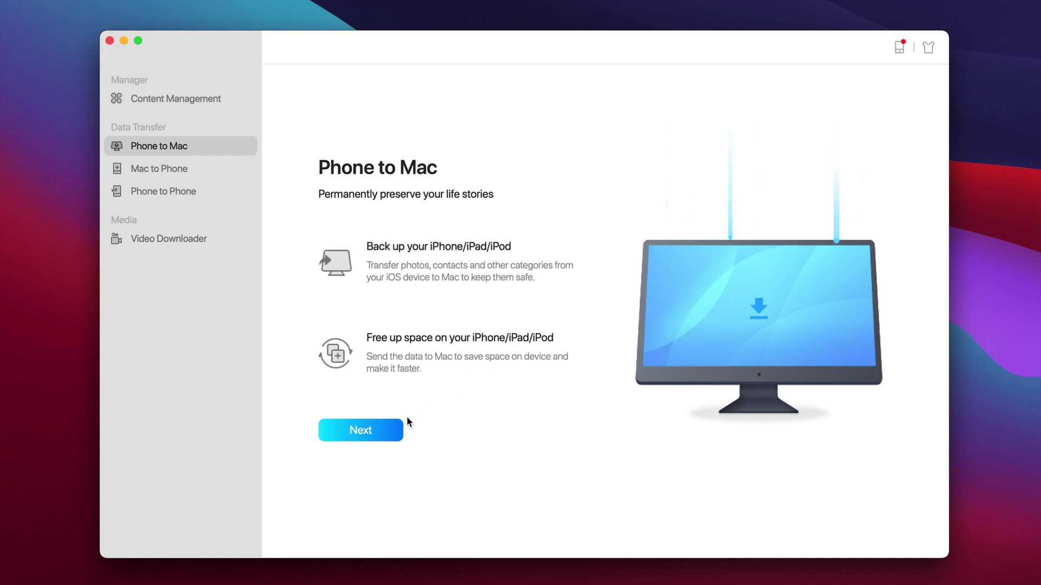
pyautogui.click(395, 429)
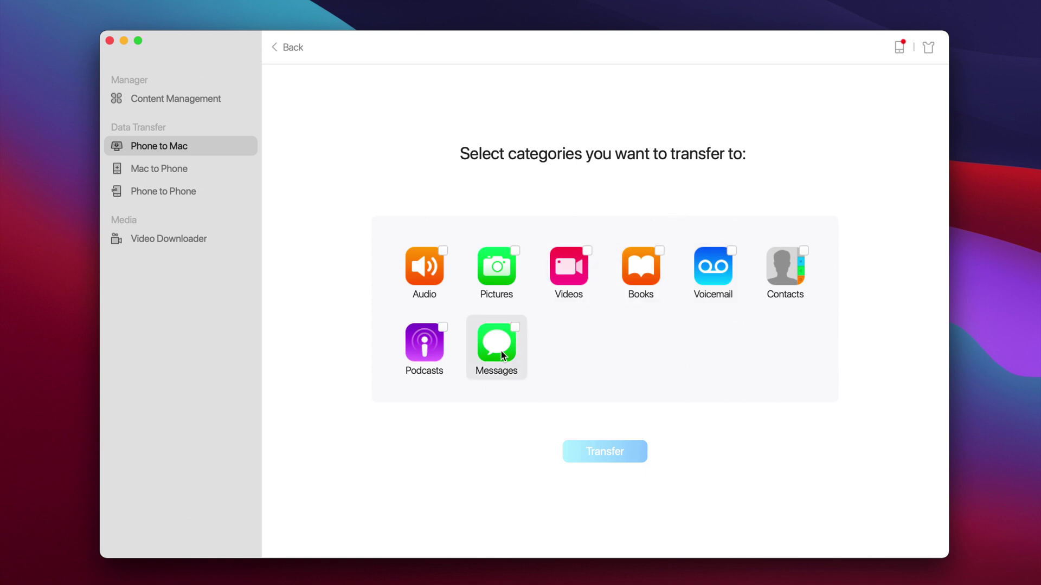
pyautogui.click(804, 252)
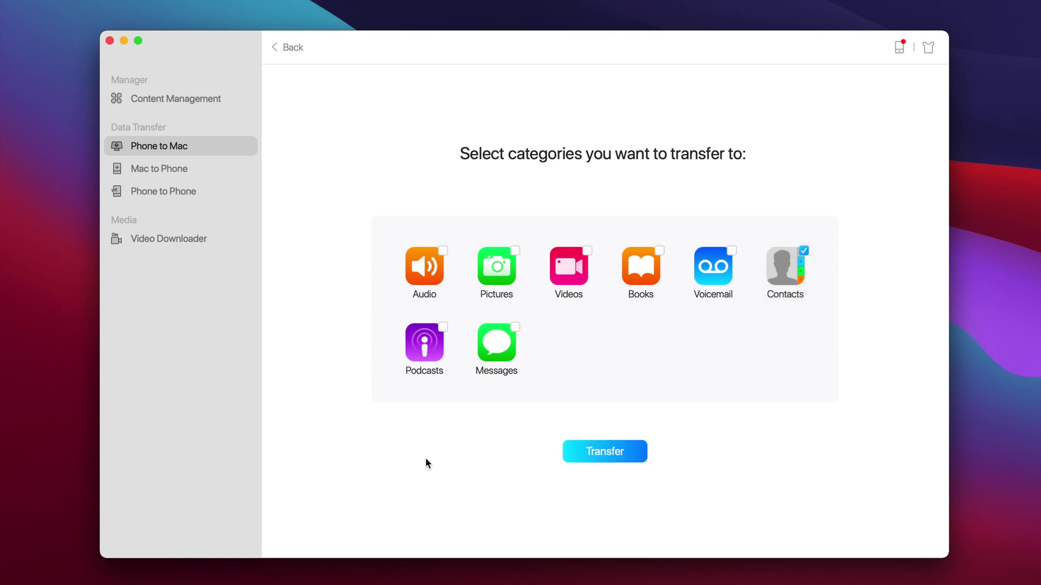
pyautogui.click(809, 256)
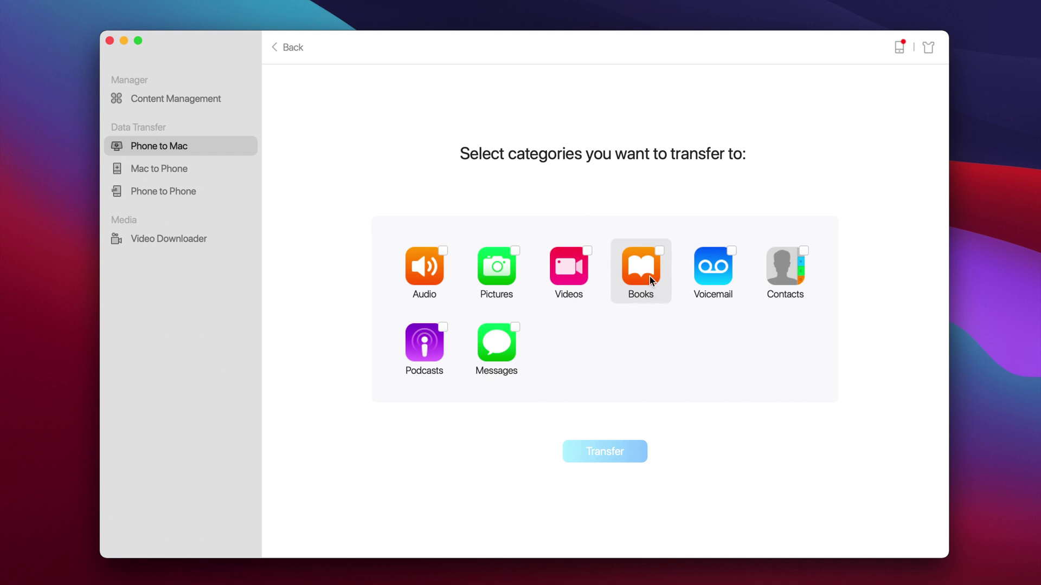
pyautogui.click(659, 252)
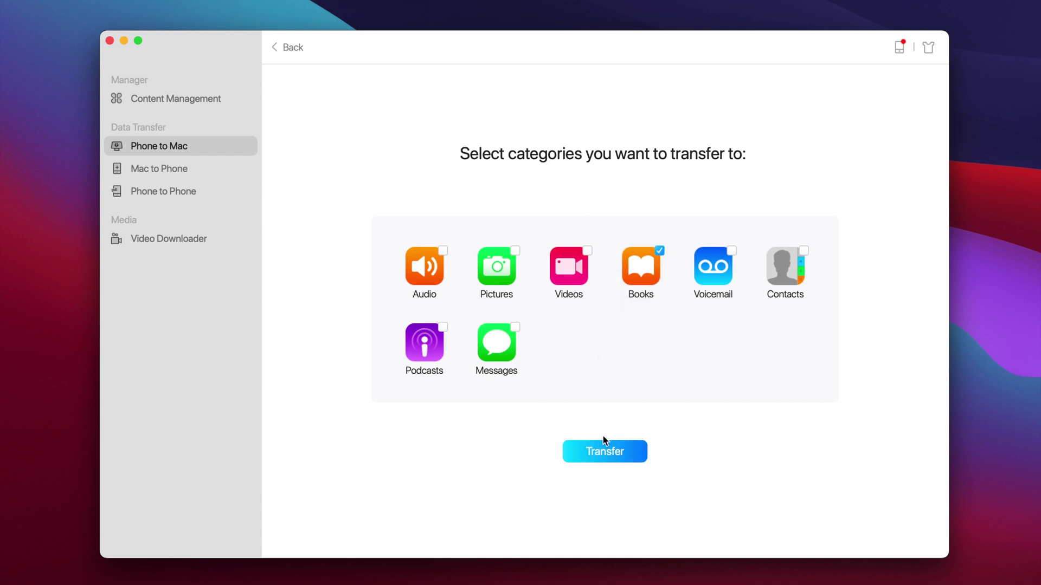
pyautogui.click(604, 451)
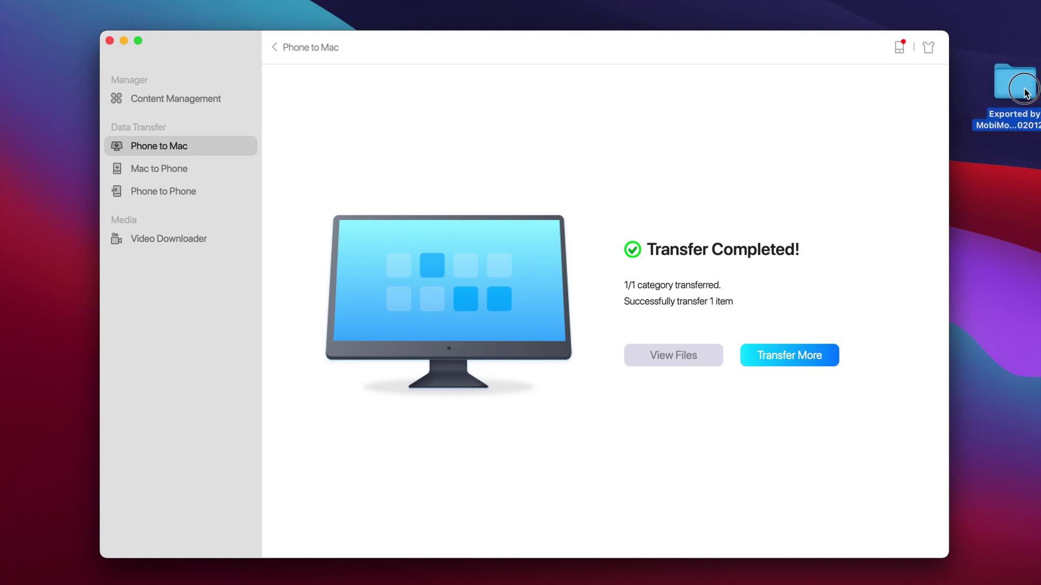
# Delete the exported Books folder from the desktop, then go to Mac to Phone
pyautogui.click(1000, 103)
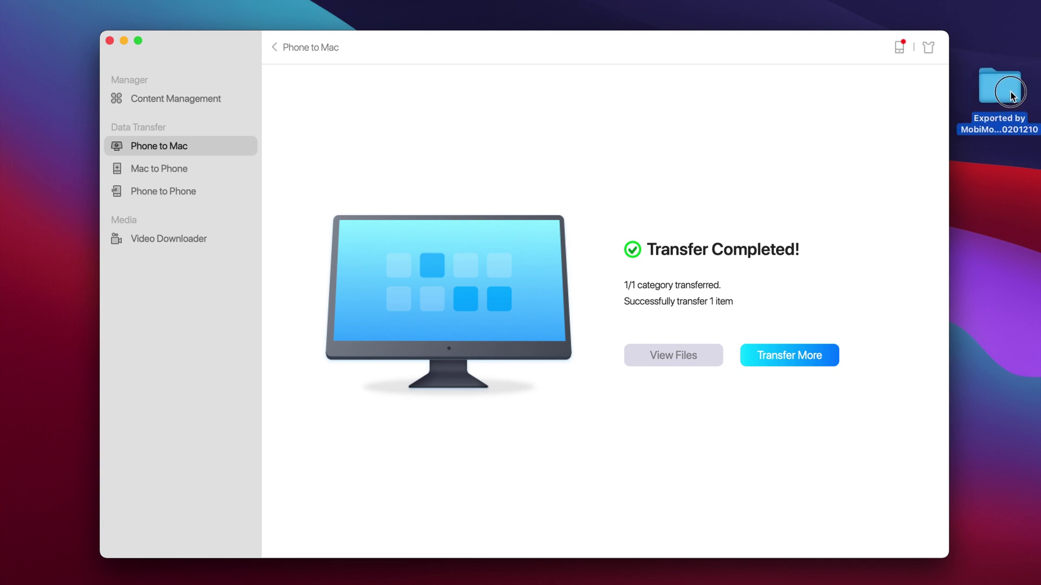
pyautogui.press('super+BackSpace')
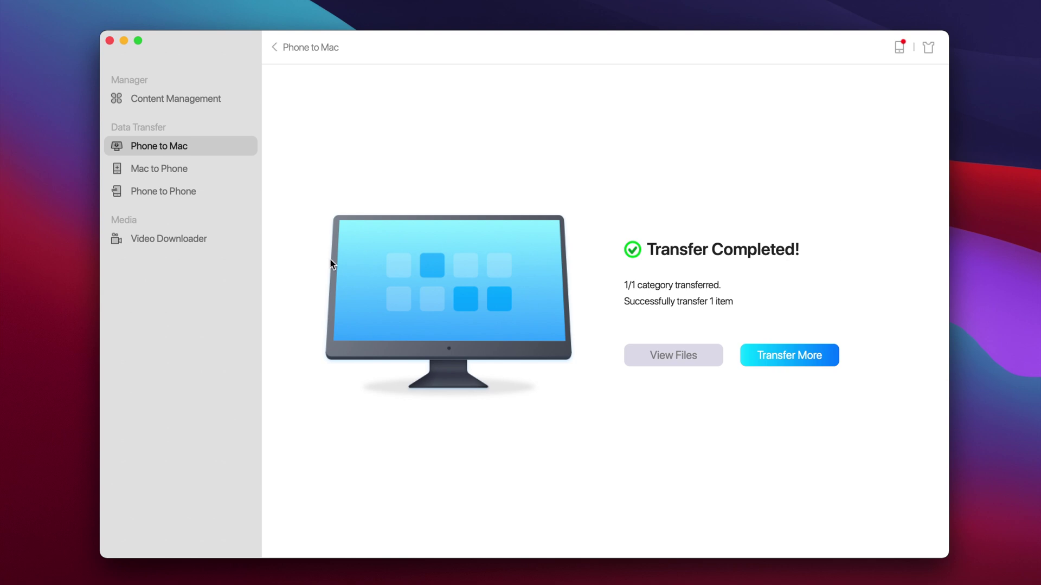
pyautogui.click(208, 170)
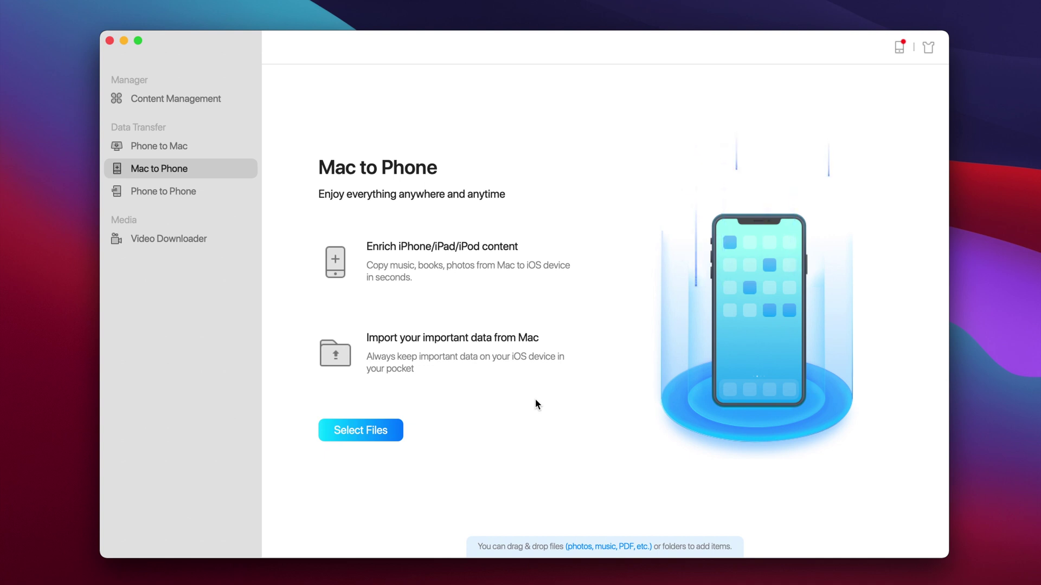
# Switch to Phone to Phone, transferring from iPhone B to iPhone B (2)
pyautogui.click(176, 201)
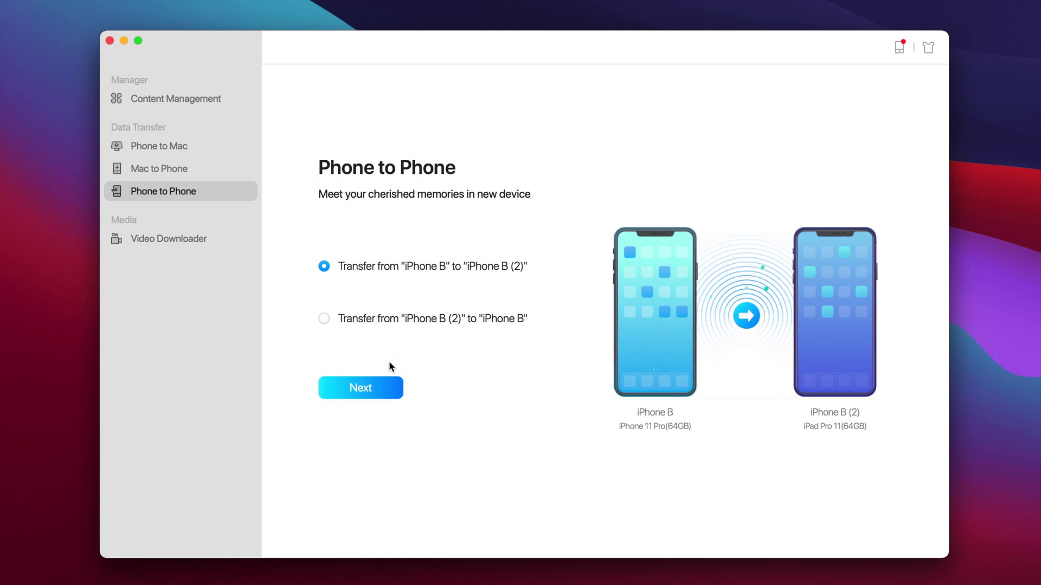
# Transfer all Audio tracks plus Books to iPhone B (2), with Contacts and Pictures unticked
pyautogui.click(377, 385)
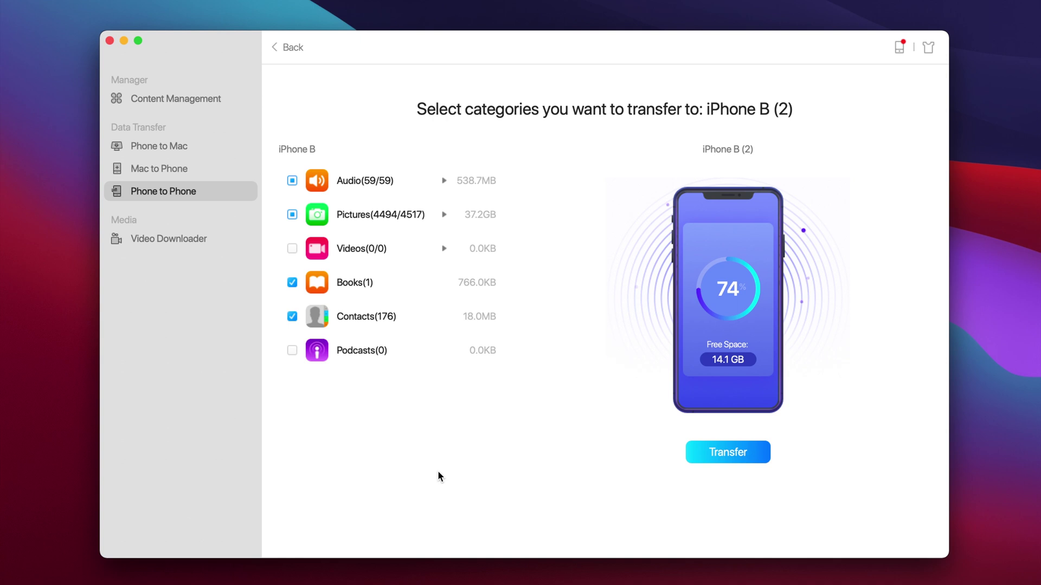
pyautogui.click(292, 317)
pyautogui.click(290, 215)
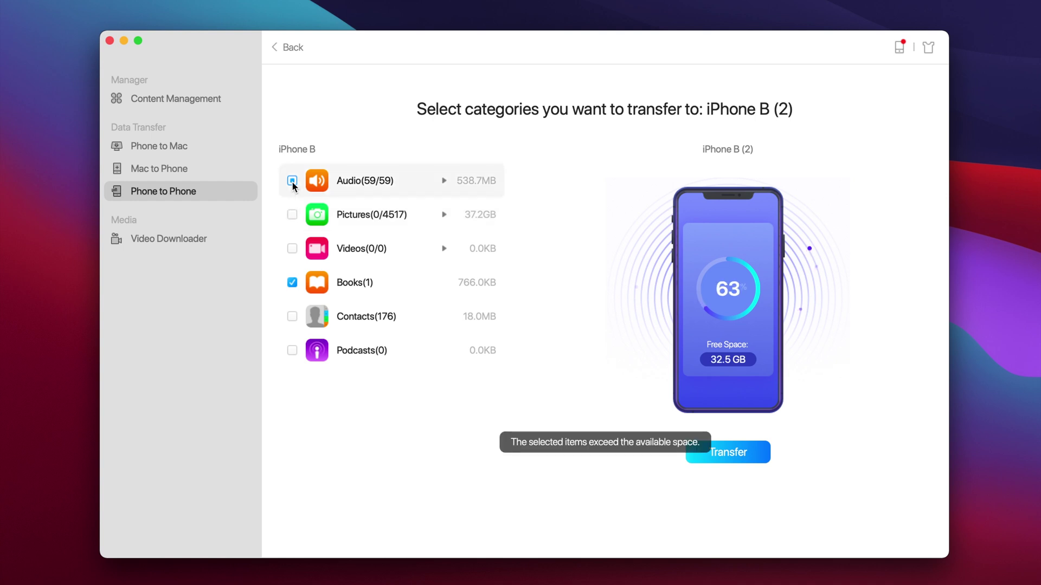
pyautogui.click(292, 181)
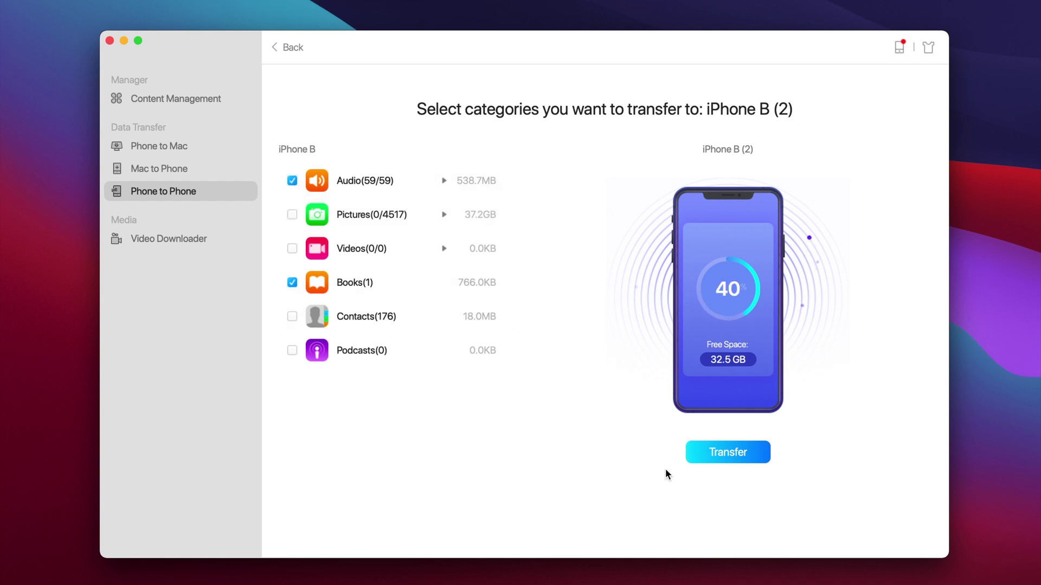
pyautogui.click(735, 449)
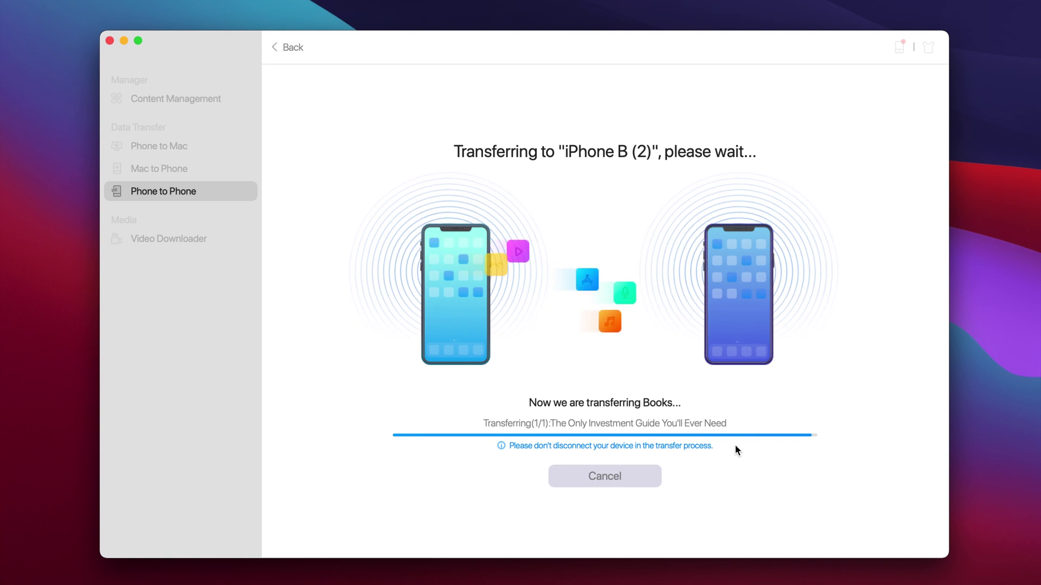